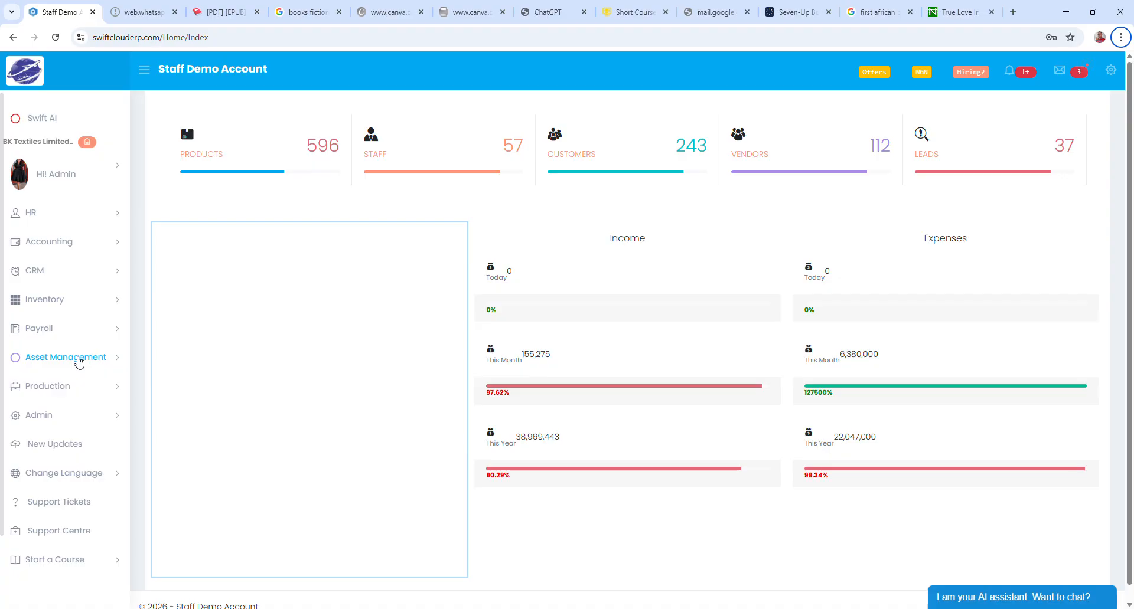
Open the asset categories in Asset Management and bring up the blank form for creating an asset category
{"action": "left_click", "coordinate": [79, 359]}
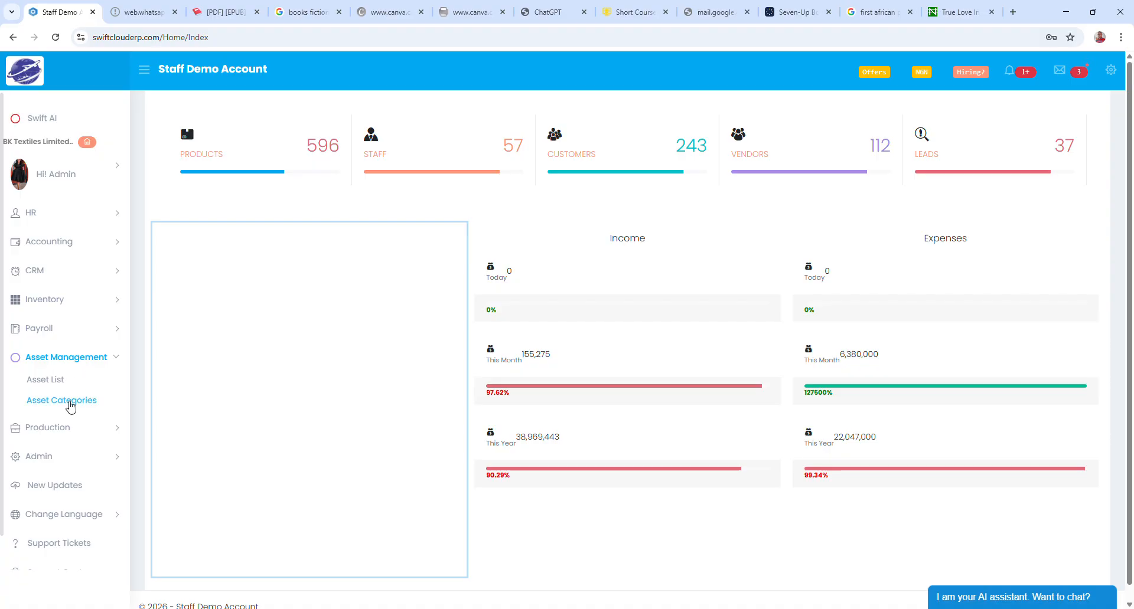
{"action": "left_click", "coordinate": [69, 404]}
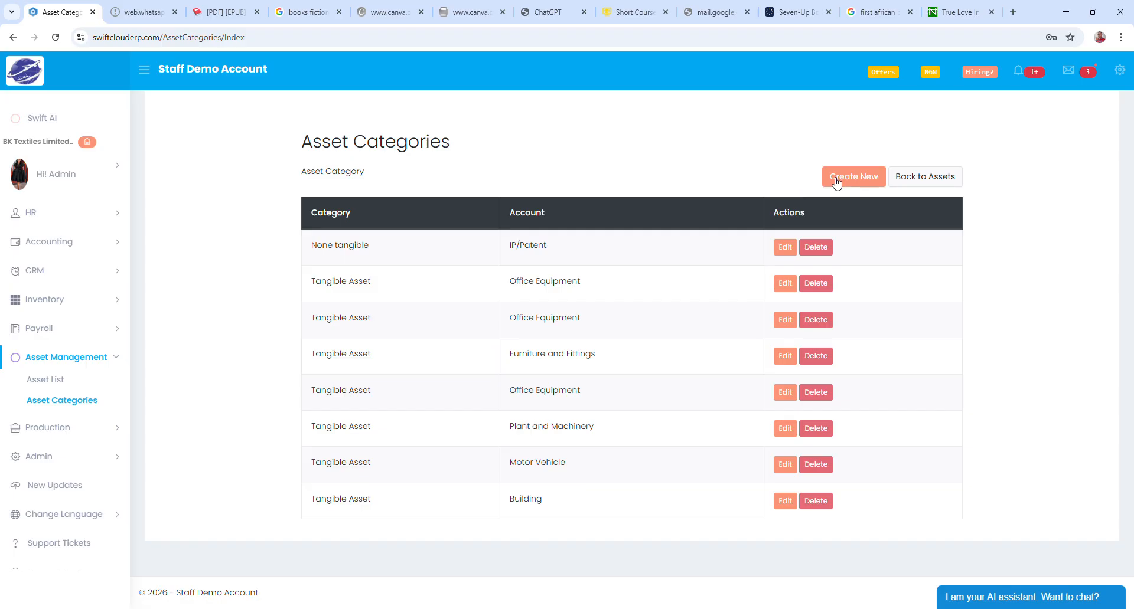
{"action": "left_click", "coordinate": [843, 176]}
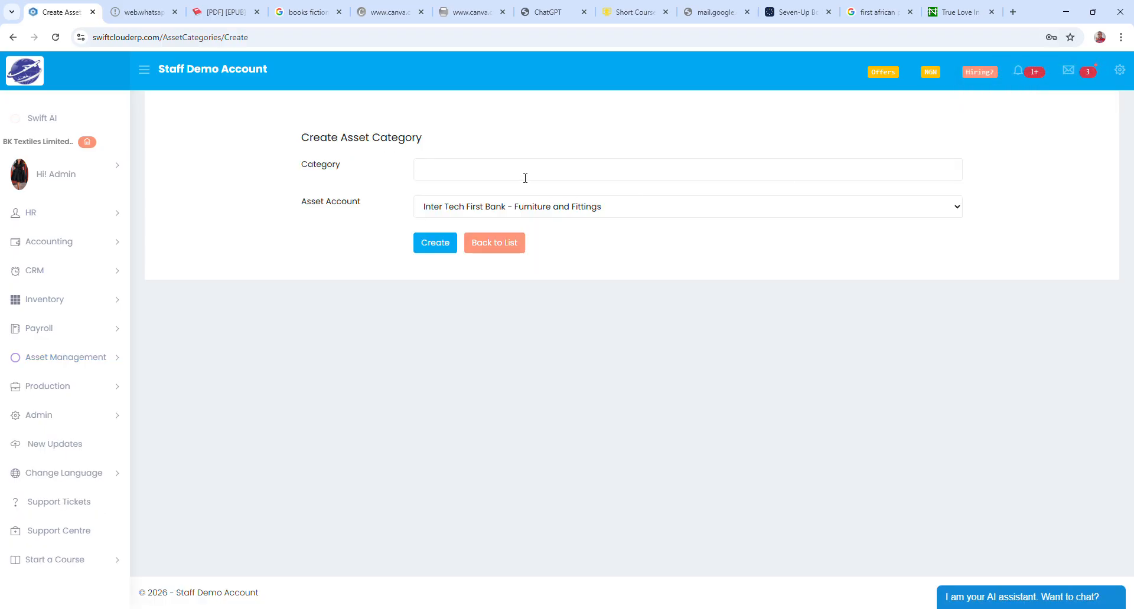
{"action": "left_click", "coordinate": [492, 179]}
Open the chart of accounts in Accounting and view the other, non-cash/bank accounts
{"action": "left_click", "coordinate": [99, 246]}
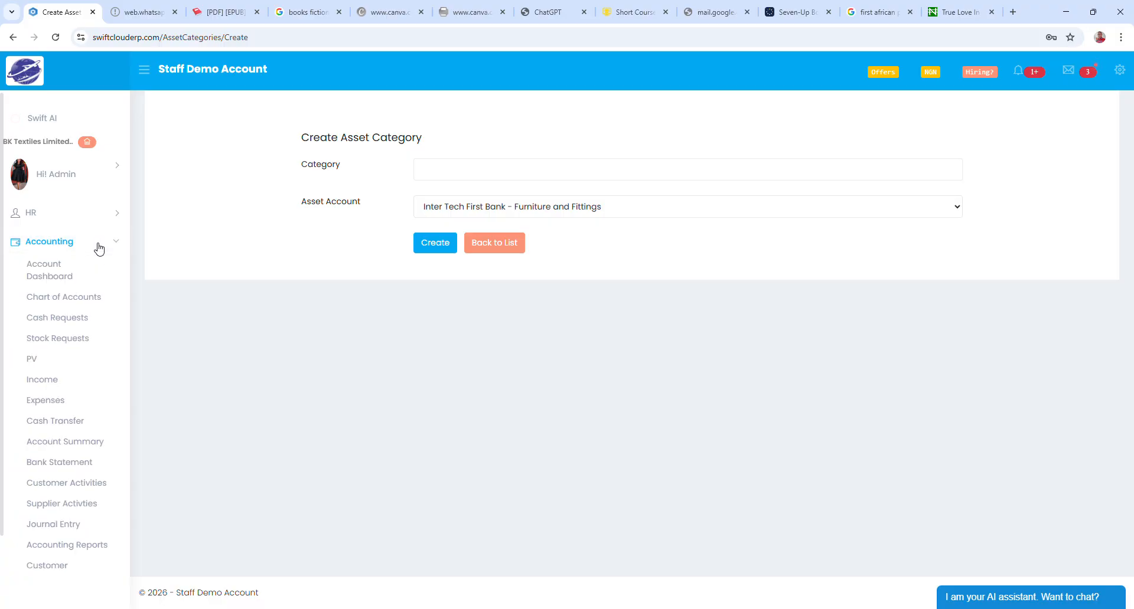
{"action": "left_click", "coordinate": [89, 299]}
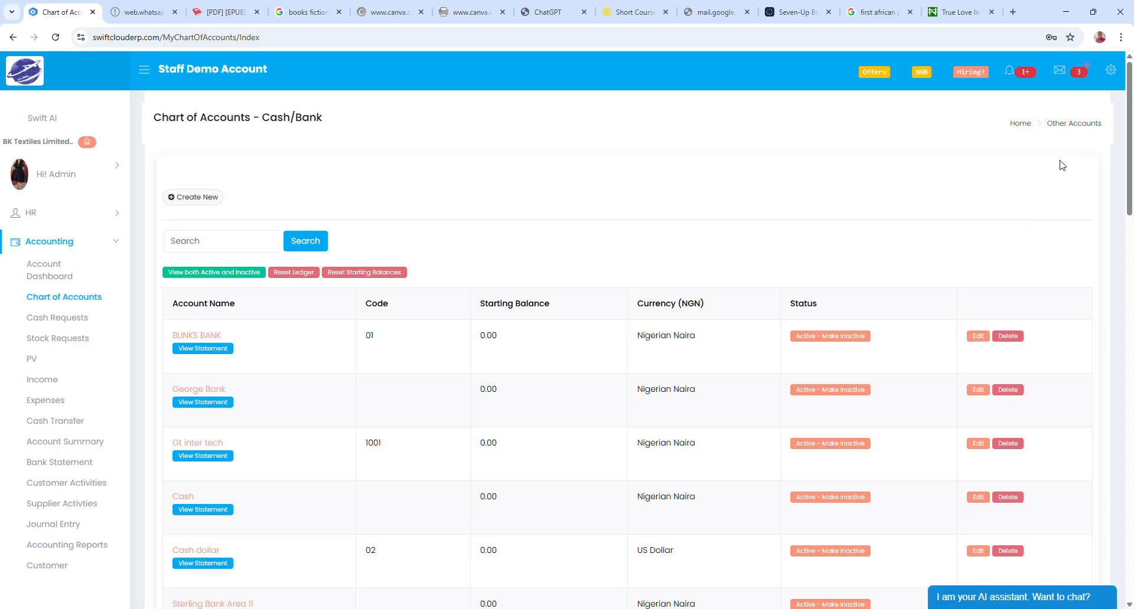
{"action": "left_click", "coordinate": [1074, 125]}
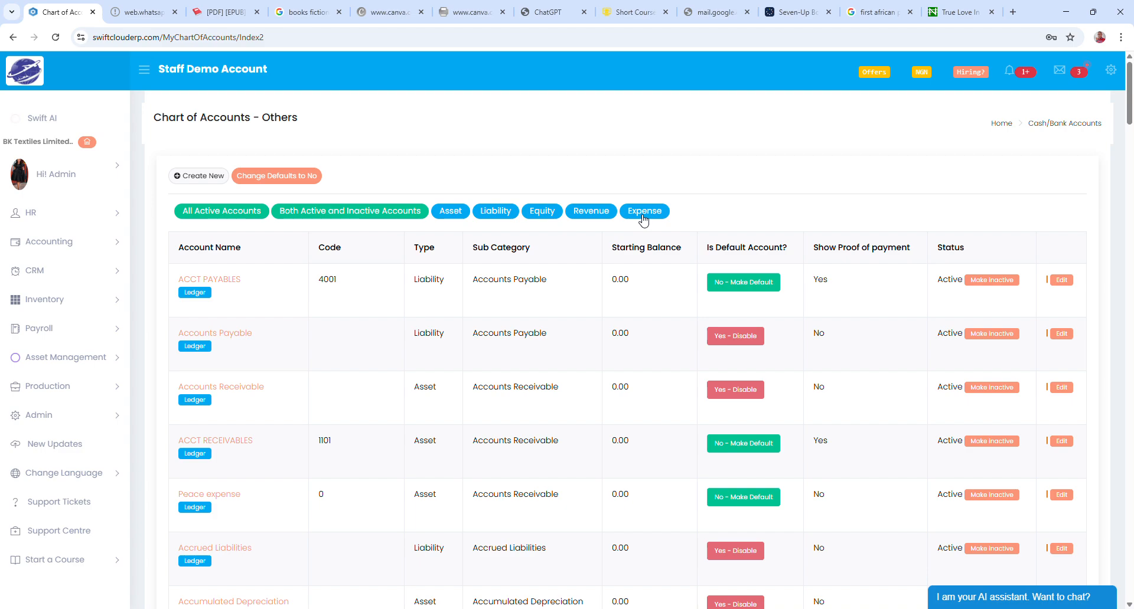
Open the form for creating a new account and examine its account name, code and account type fields
{"action": "left_click", "coordinate": [211, 178]}
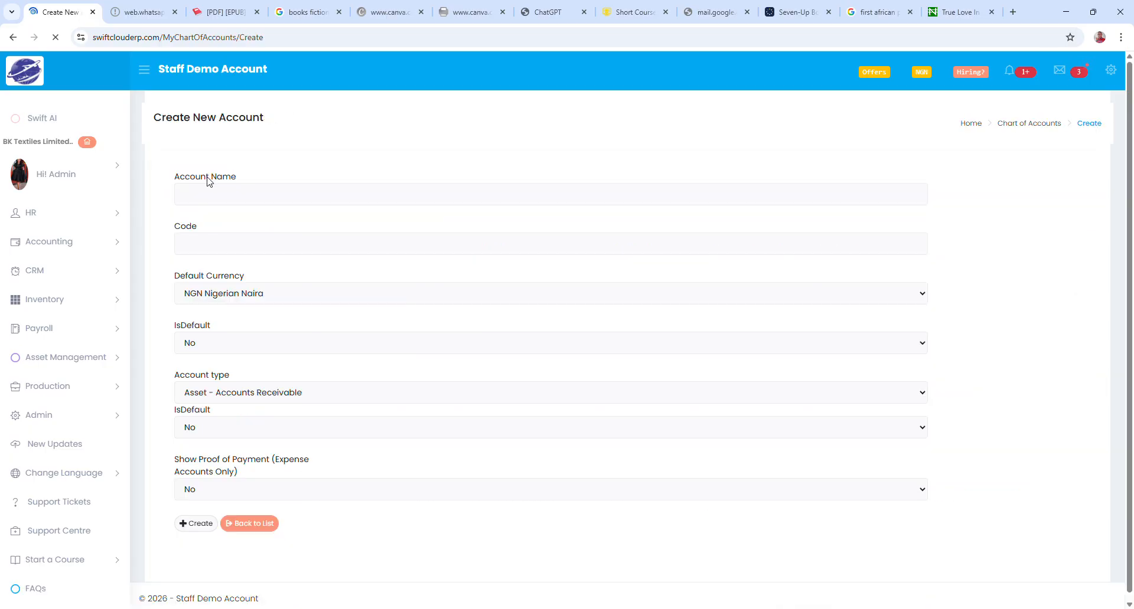
{"action": "left_click", "coordinate": [226, 201]}
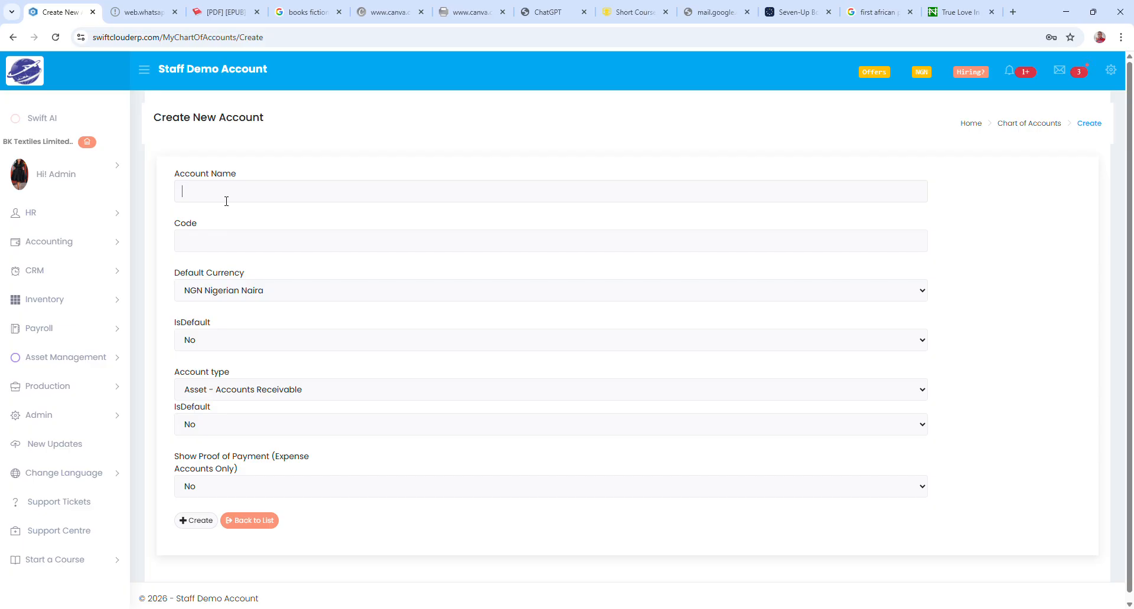
{"action": "left_click", "coordinate": [216, 241]}
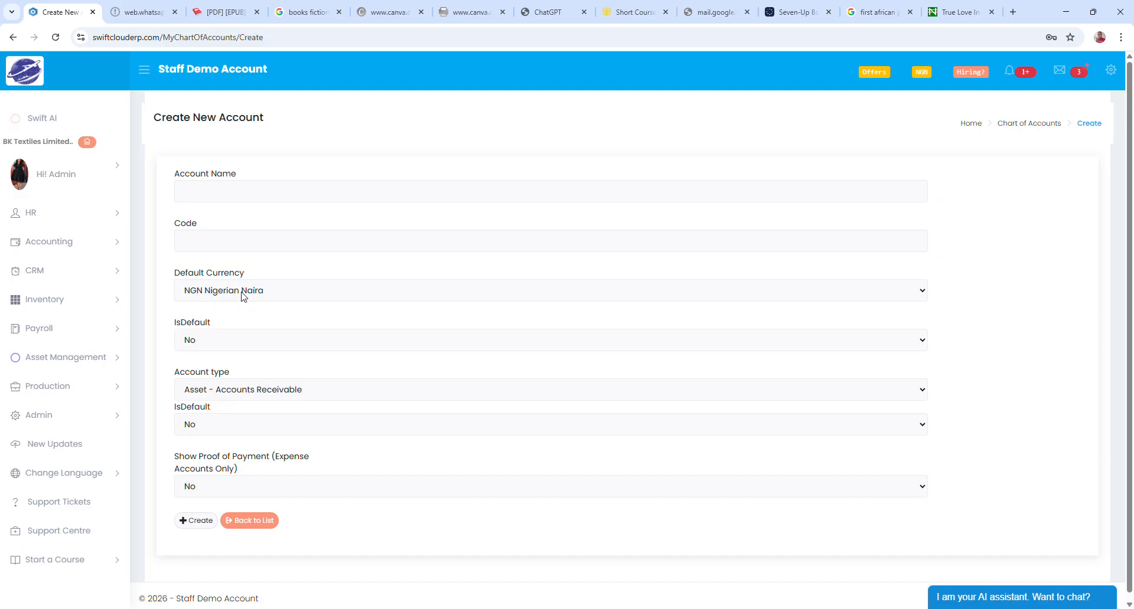
{"action": "left_click", "coordinate": [204, 391]}
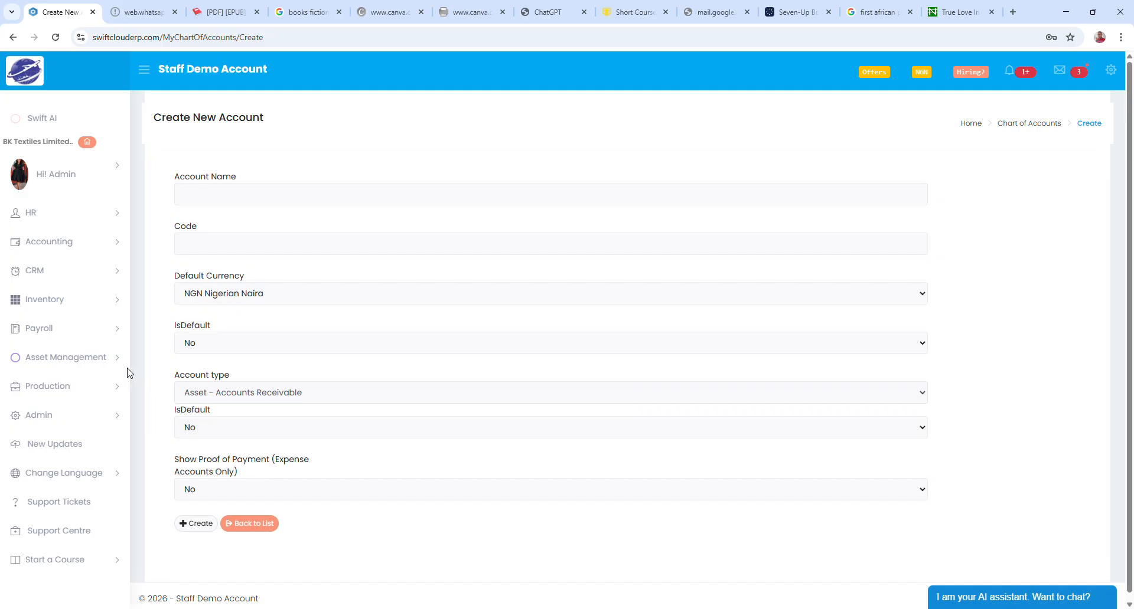
Return to Asset Management to review the asset categories, and open the asset list
{"action": "left_click", "coordinate": [93, 362]}
{"action": "left_click", "coordinate": [80, 401]}
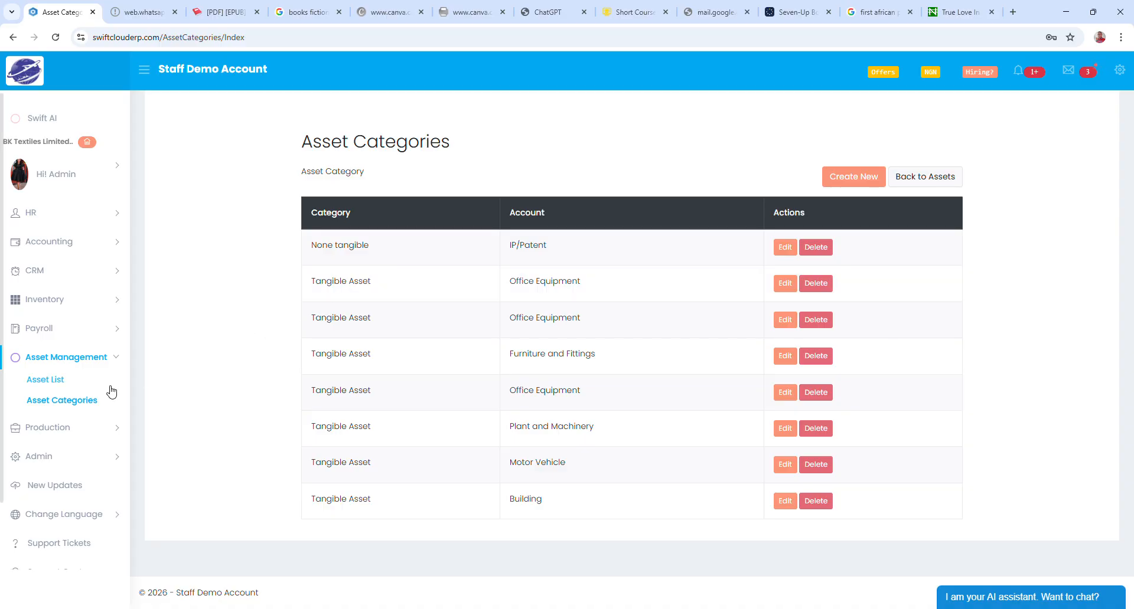
{"action": "left_click", "coordinate": [76, 381]}
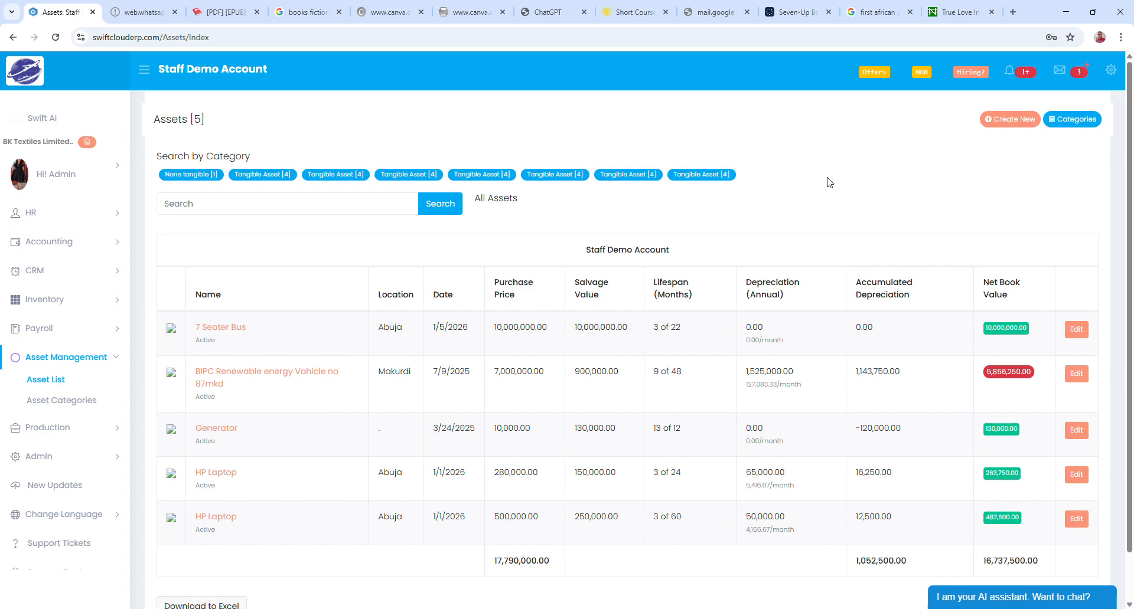
Start a new asset named Tractor with code 009, description "Farm Harvester" and location Abuja
{"action": "left_click", "coordinate": [1009, 124]}
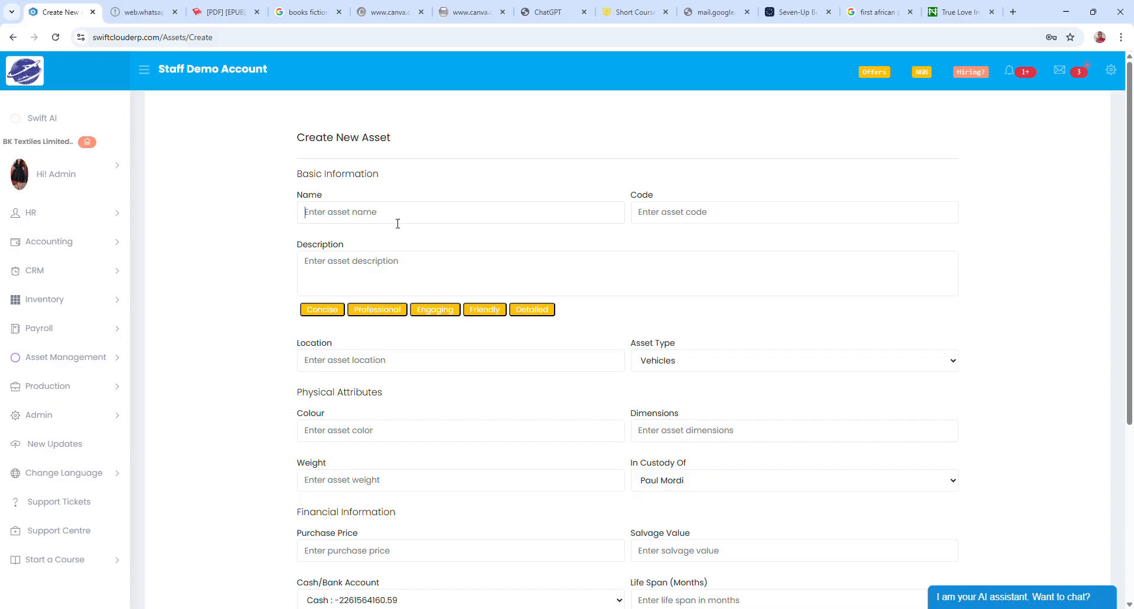
{"action": "type", "text": "Tractor"}
{"action": "key", "text": "Tab"}
{"action": "type", "text": "00"}
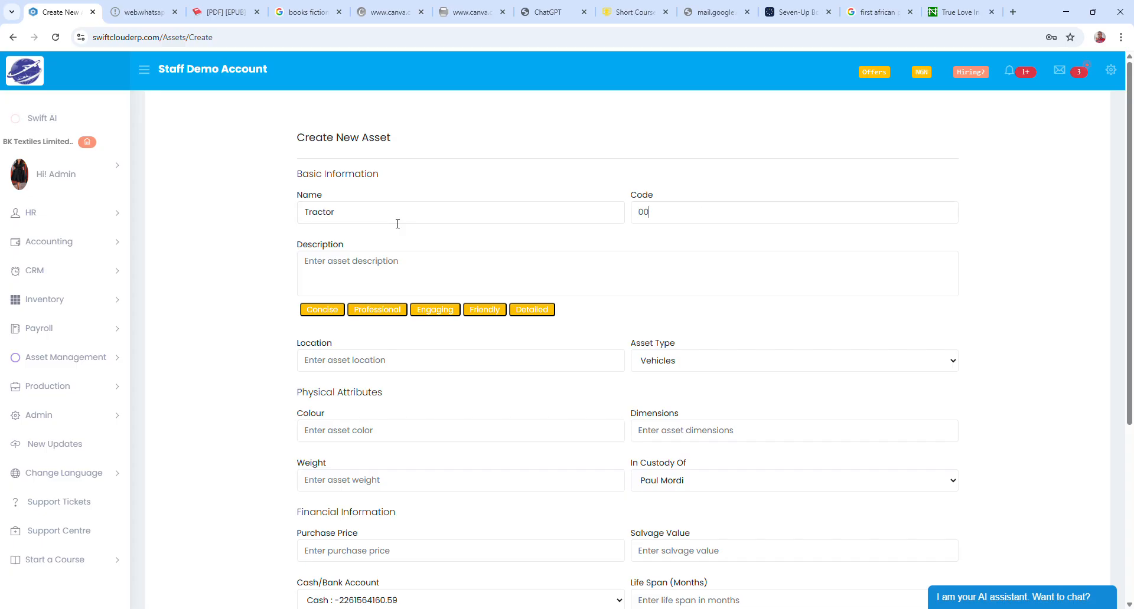
{"action": "type", "text": "9"}
{"action": "left_click", "coordinate": [335, 270]}
{"action": "type", "text": "Farm Harvester"}
{"action": "left_click", "coordinate": [341, 367]}
{"action": "type", "text": "Abuja"}
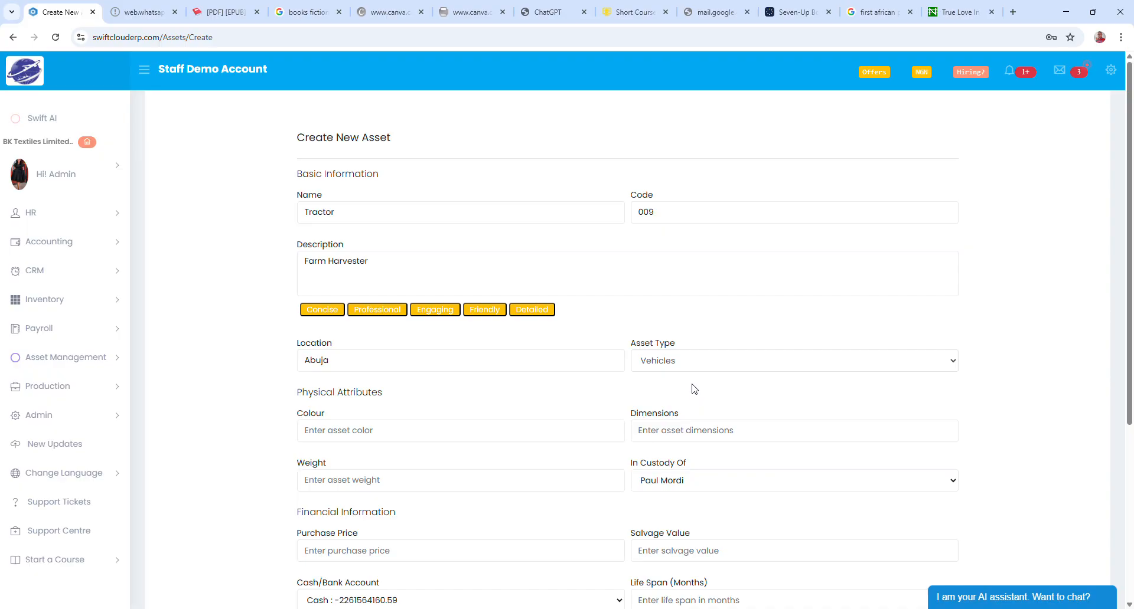
Fill in the asset's physical attributes with colour Red, dimensions 600cm and weight 2000, and choose its custodian
{"action": "left_click", "coordinate": [428, 440]}
{"action": "type", "text": "Red"}
{"action": "left_click", "coordinate": [663, 437]}
{"action": "type", "text": "6"}
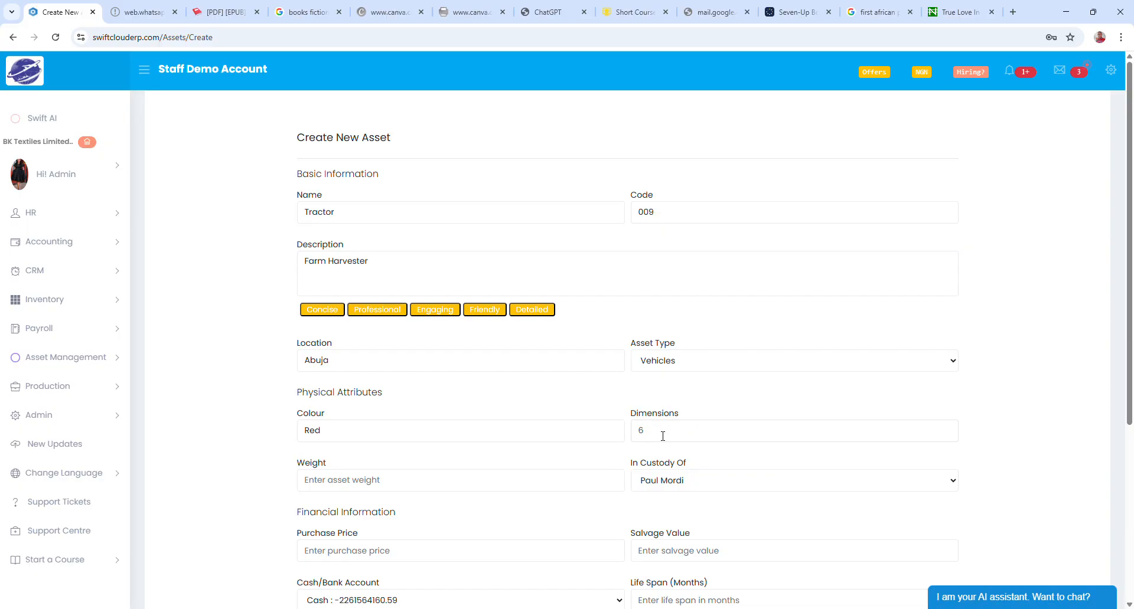
{"action": "type", "text": "00cm"}
{"action": "left_click", "coordinate": [425, 485]}
{"action": "type", "text": "2000"}
{"action": "key", "text": "Down"}
Set the purchase price to 50000000, salvage value to 2000000, cash/bank account to Generation bank and life span to 120 months
{"action": "scroll", "coordinate": [614, 460], "scroll_direction": "down", "scroll_amount": 5}
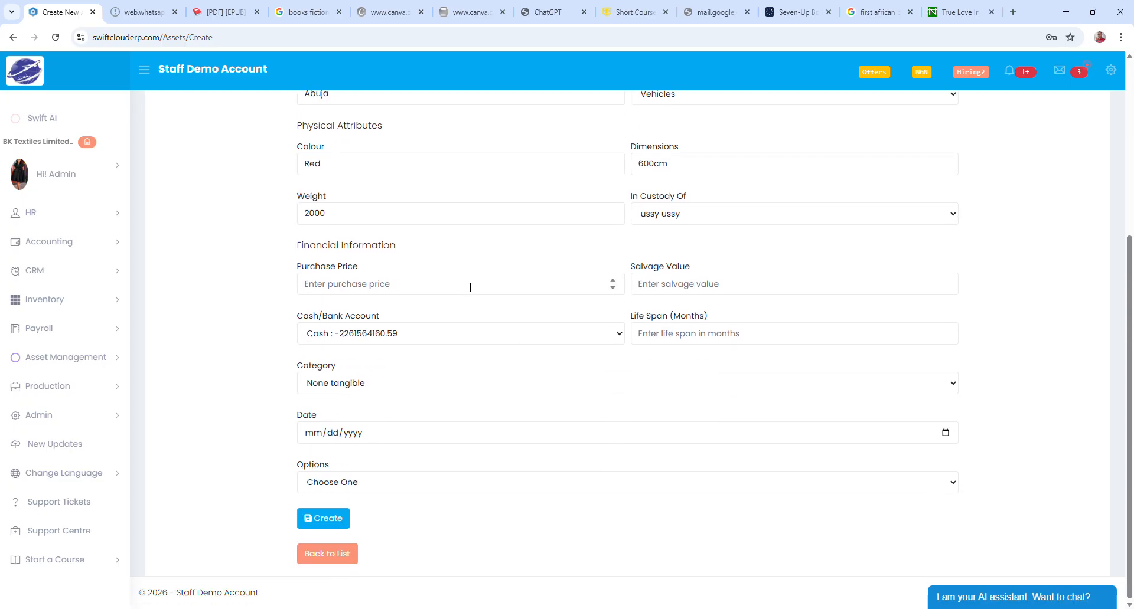
{"action": "left_click", "coordinate": [470, 287]}
{"action": "type", "text": "50000000"}
{"action": "left_click", "coordinate": [667, 290]}
{"action": "type", "text": "20000"}
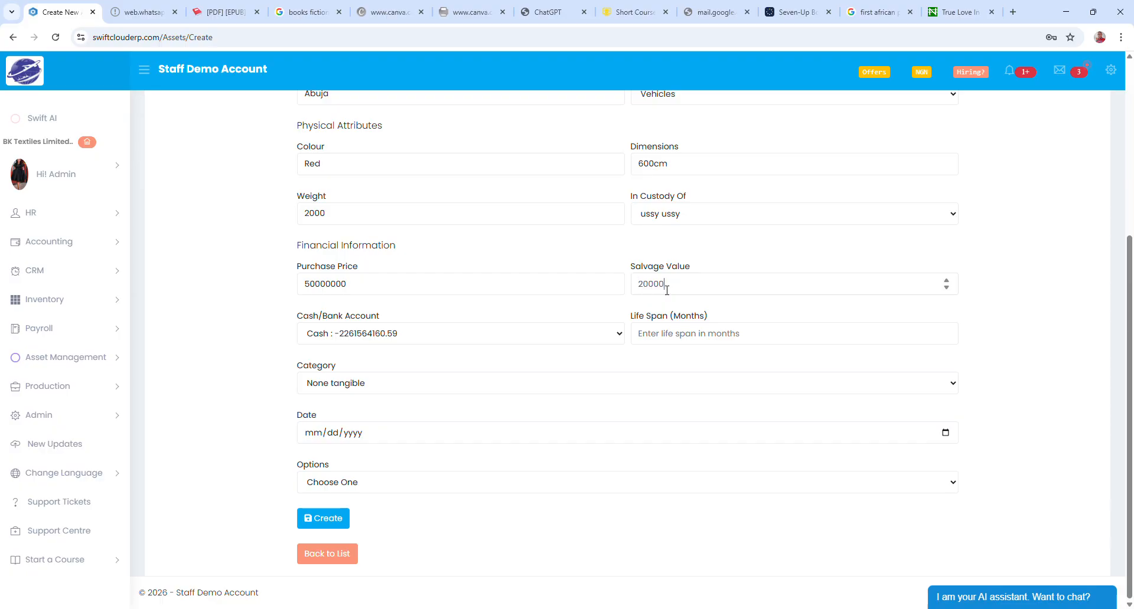
{"action": "type", "text": "00"}
{"action": "left_click", "coordinate": [460, 111]}
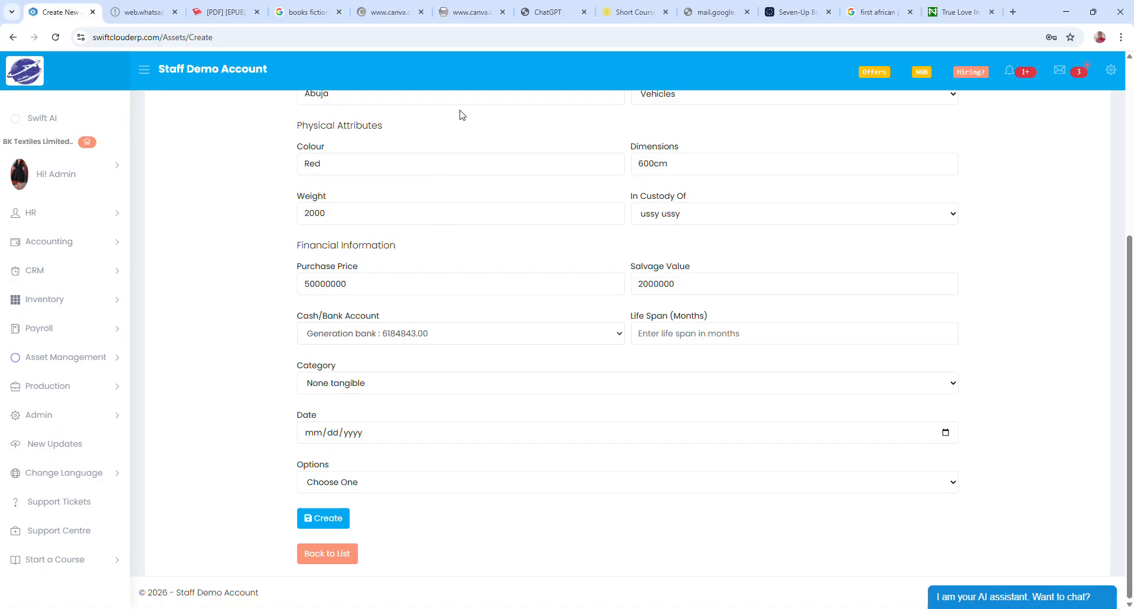
{"action": "left_click", "coordinate": [693, 340]}
{"action": "type", "text": "120"}
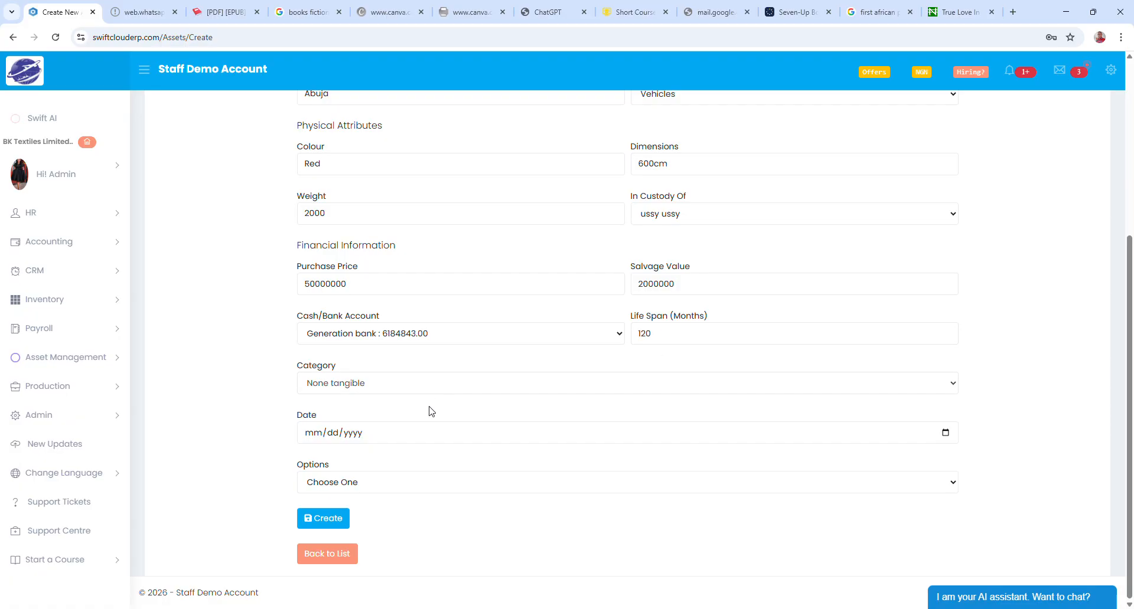
Create the asset with the Tangible Asset category, date 01/01/2026 and the Post Depreciation option
{"action": "left_click", "coordinate": [404, 434]}
{"action": "left_click", "coordinate": [943, 431]}
{"action": "left_click", "coordinate": [315, 307]}
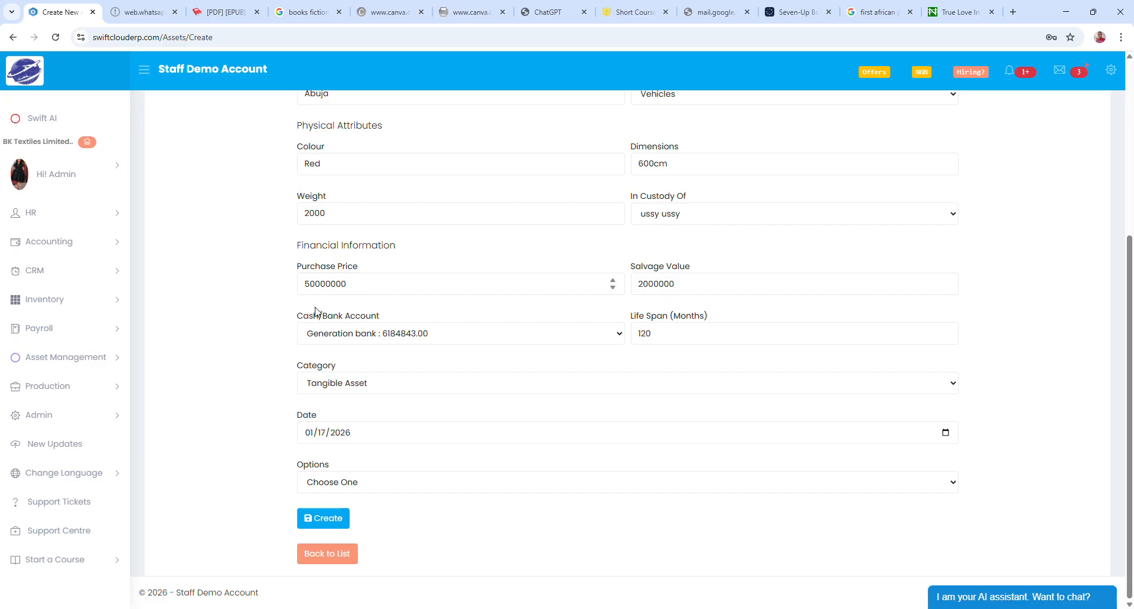
{"action": "left_click", "coordinate": [377, 306]}
{"action": "left_click", "coordinate": [370, 524]}
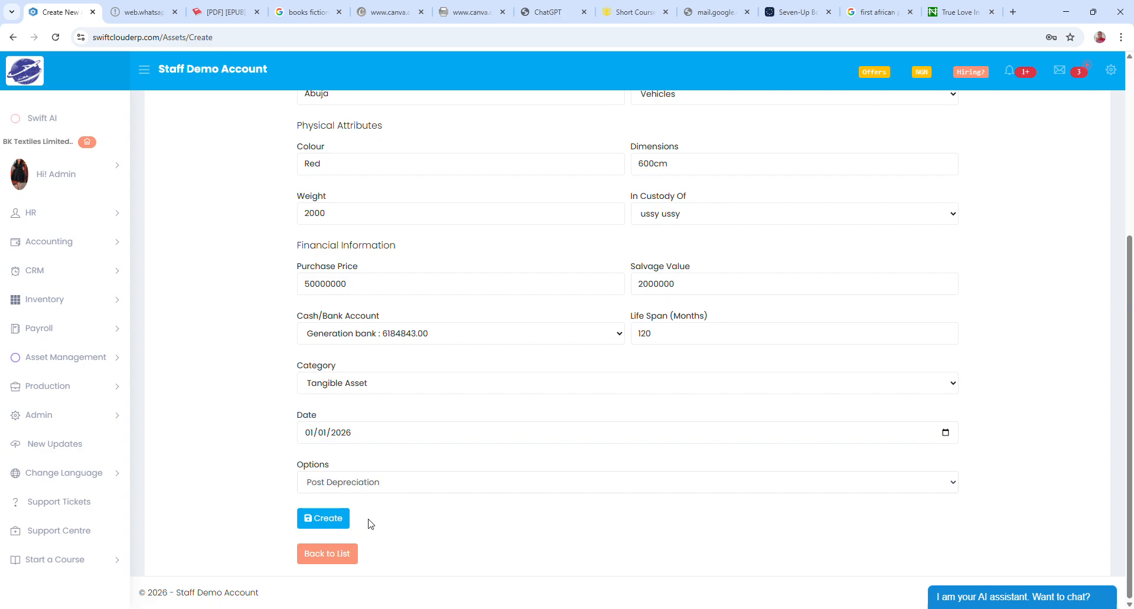
{"action": "left_click", "coordinate": [333, 522]}
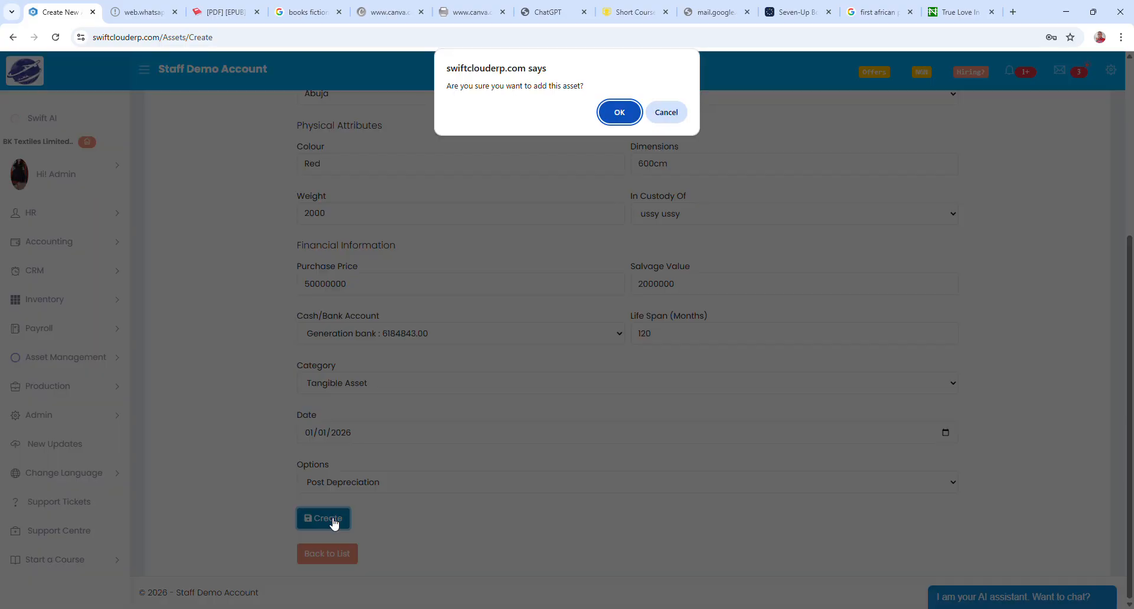
{"action": "left_click", "coordinate": [615, 116]}
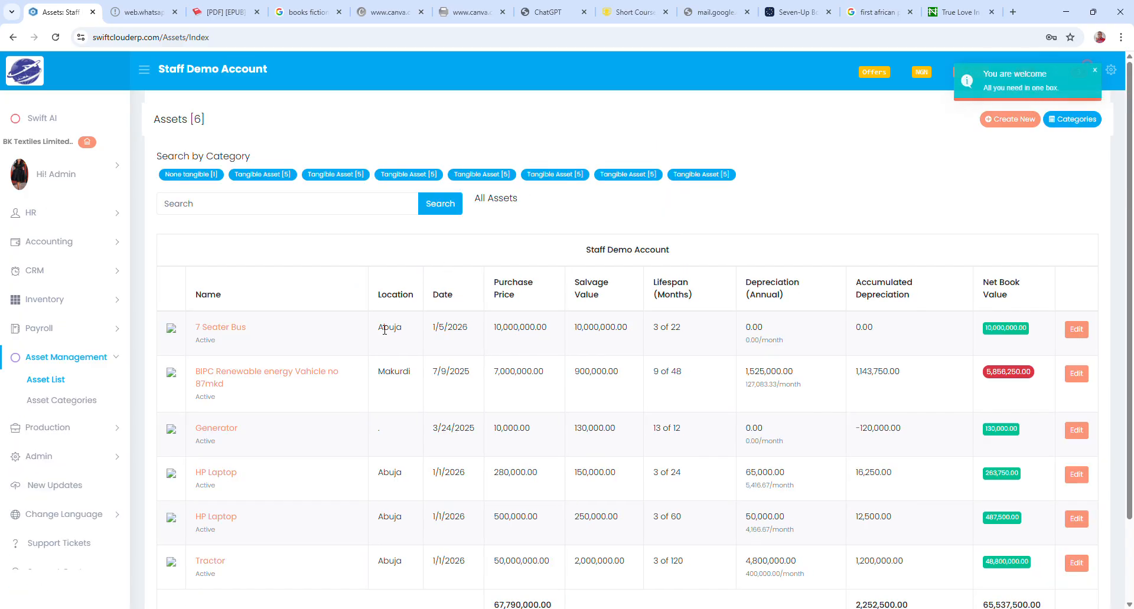
Check the Tractor's depreciation figures in the asset list and open its details down to the income and expense section
{"action": "scroll", "coordinate": [381, 329], "scroll_direction": "down", "scroll_amount": 2}
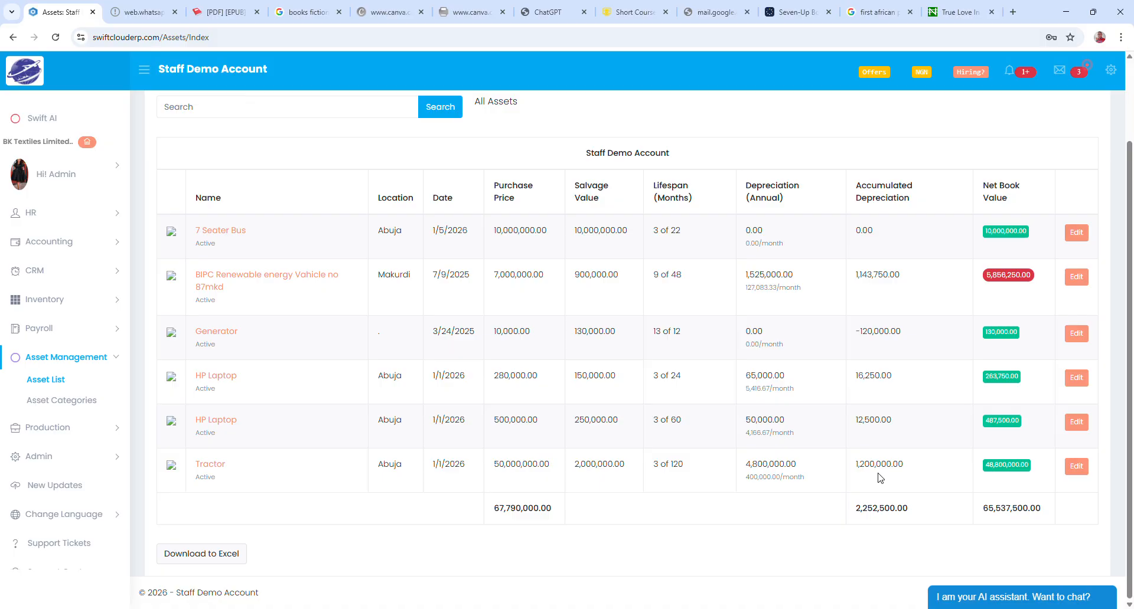
{"action": "left_click", "coordinate": [214, 467]}
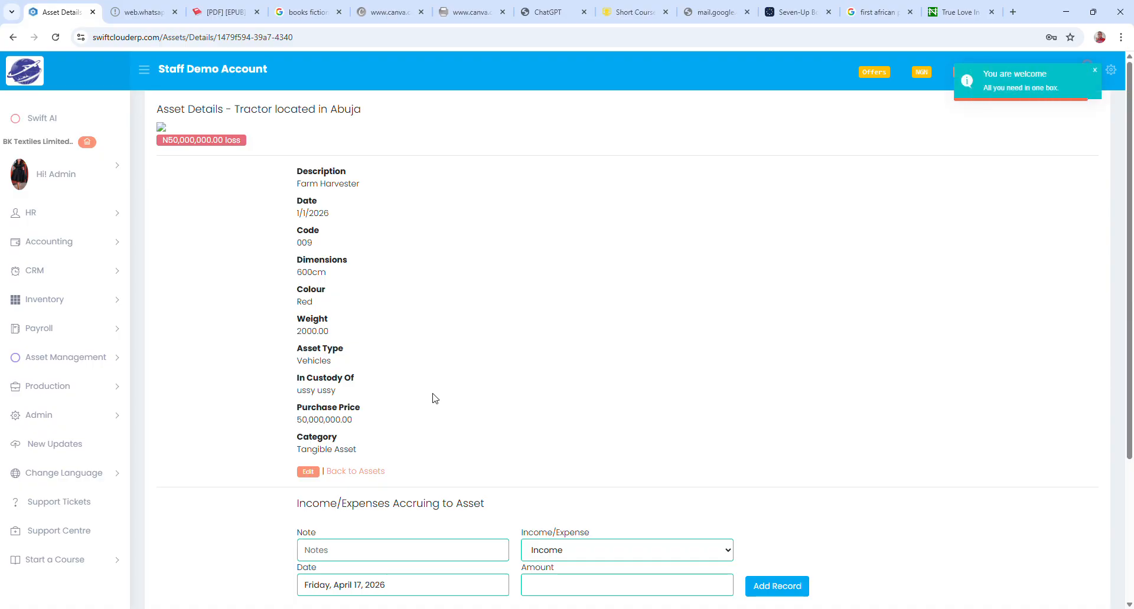
{"action": "scroll", "coordinate": [436, 400], "scroll_direction": "down", "scroll_amount": 2}
{"action": "scroll", "coordinate": [439, 399], "scroll_direction": "down", "scroll_amount": 1}
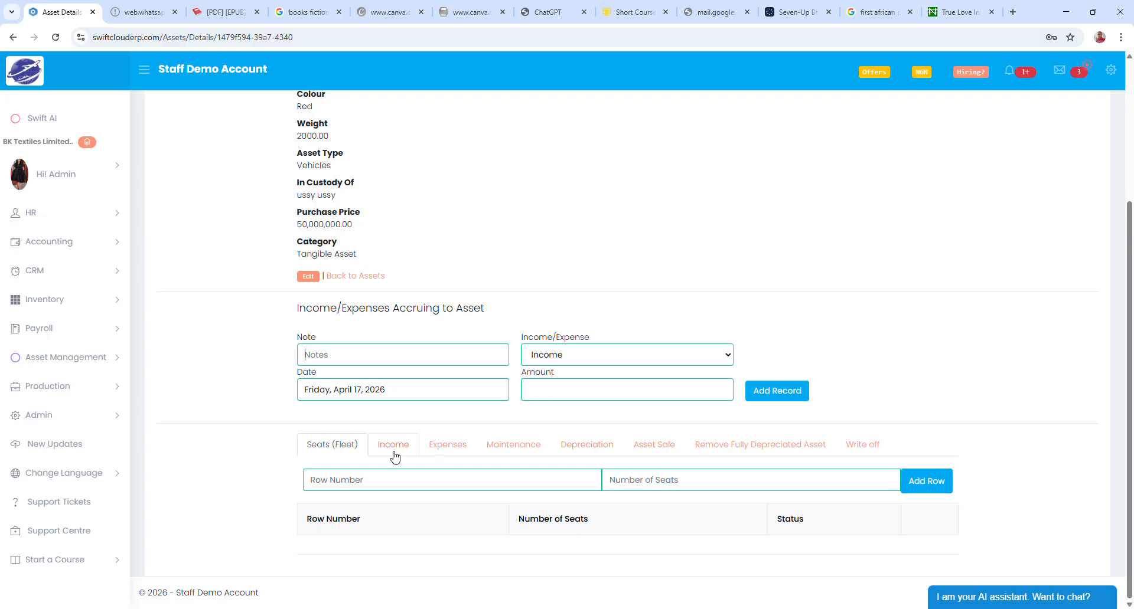
View the Tractor's expense records and its maintenance record form
{"action": "left_click", "coordinate": [458, 456]}
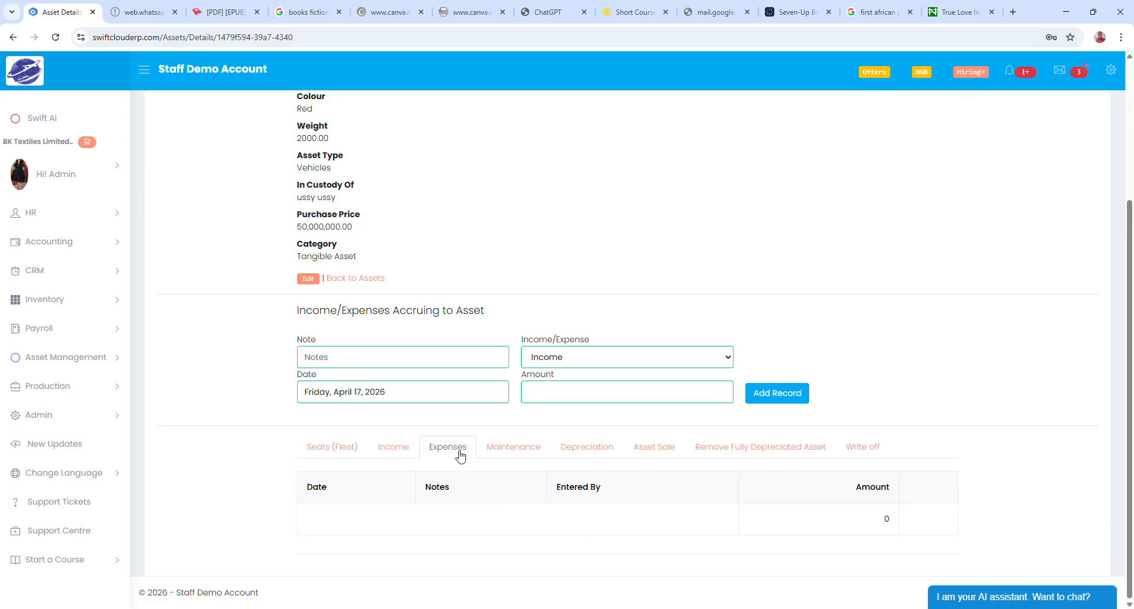
{"action": "left_click", "coordinate": [519, 454]}
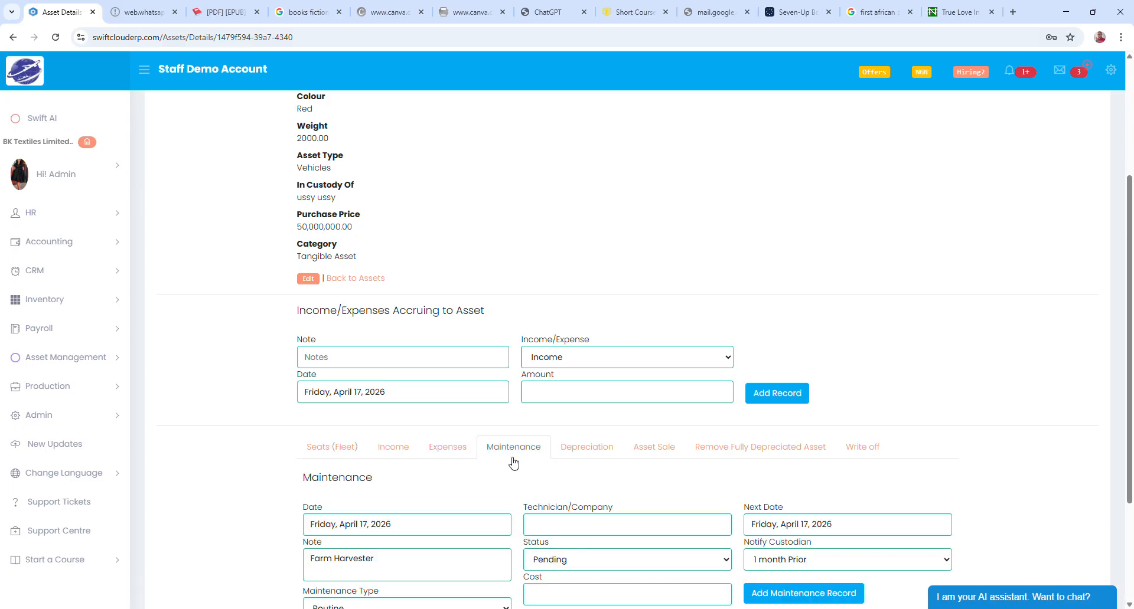
{"action": "scroll", "coordinate": [494, 483], "scroll_direction": "down", "scroll_amount": 2}
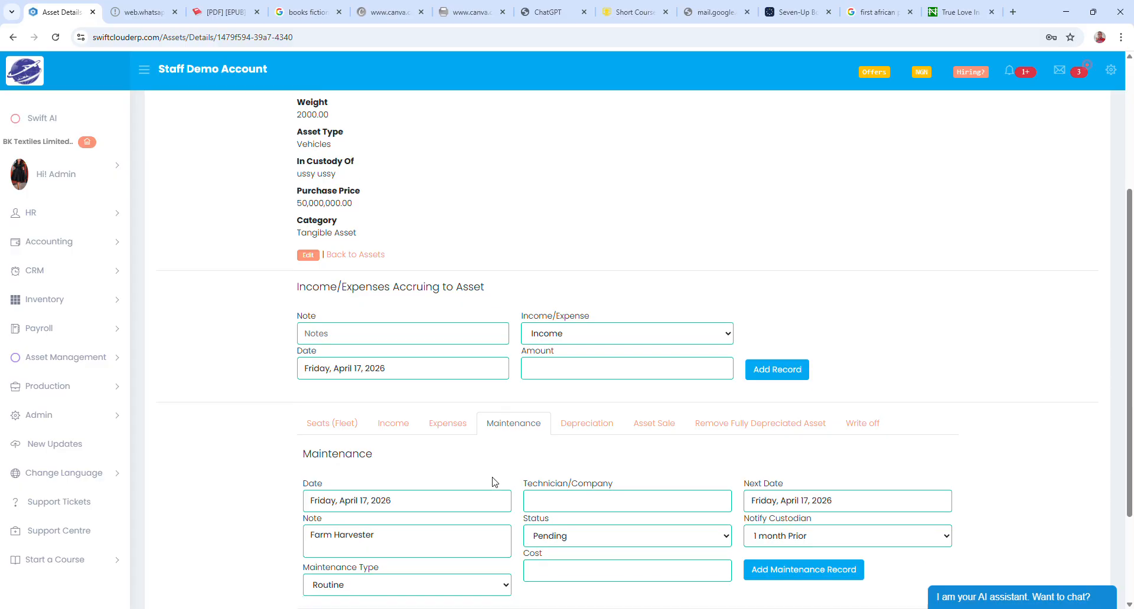